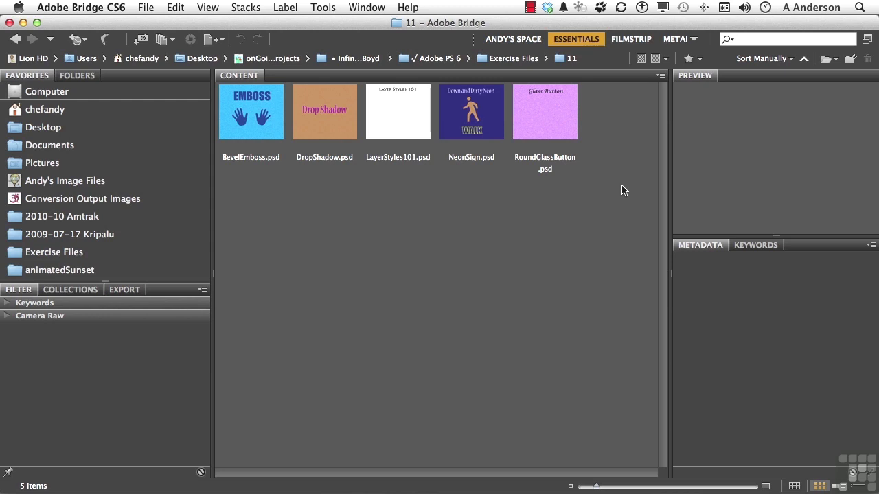
Open BevelEmboss.psd, check the EMBOSS and hands layers, and add a default Bevel & Emboss to EMBOSS.
double_click(259, 129)
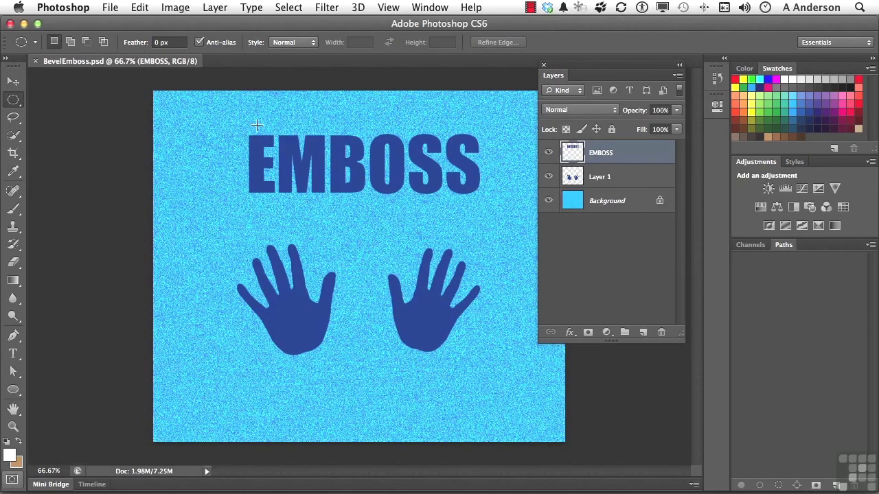
click(549, 153)
click(548, 154)
click(548, 177)
click(549, 177)
click(568, 332)
click(582, 360)
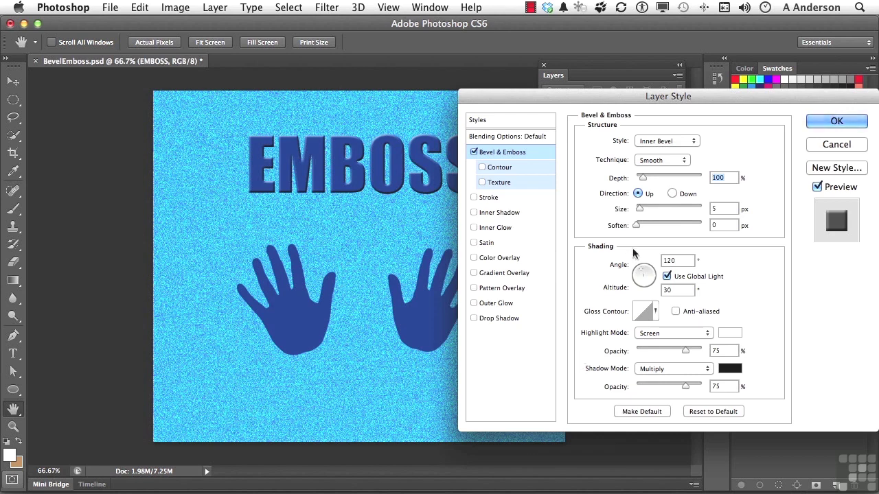
click(653, 142)
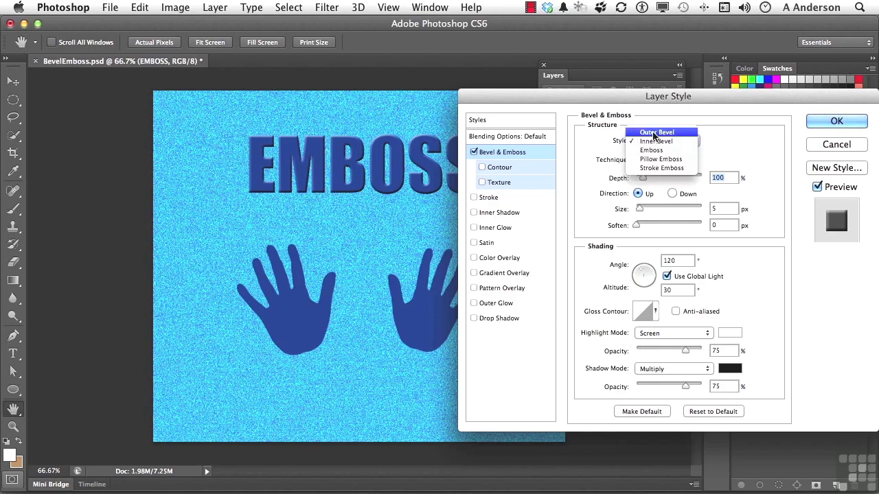
click(654, 133)
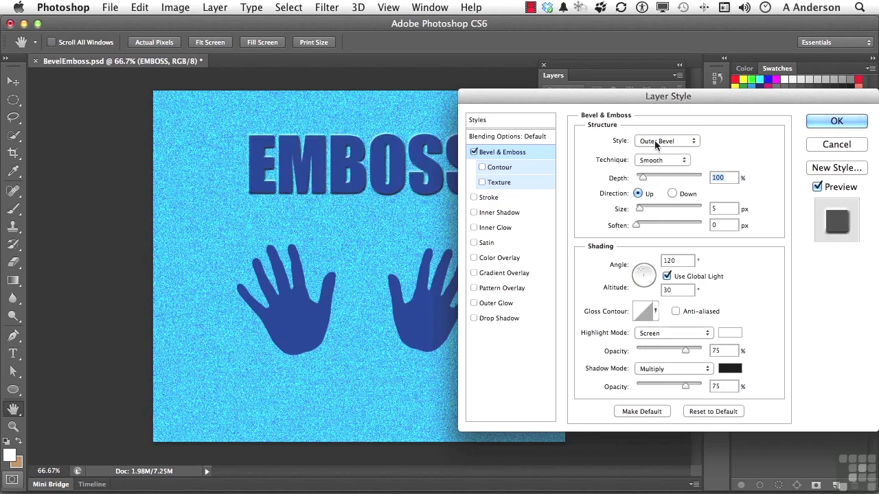
click(657, 143)
click(652, 159)
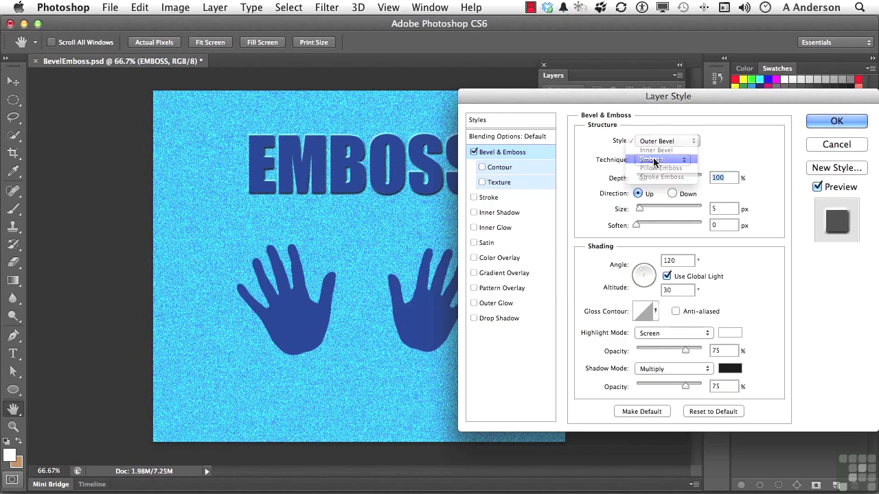
click(655, 141)
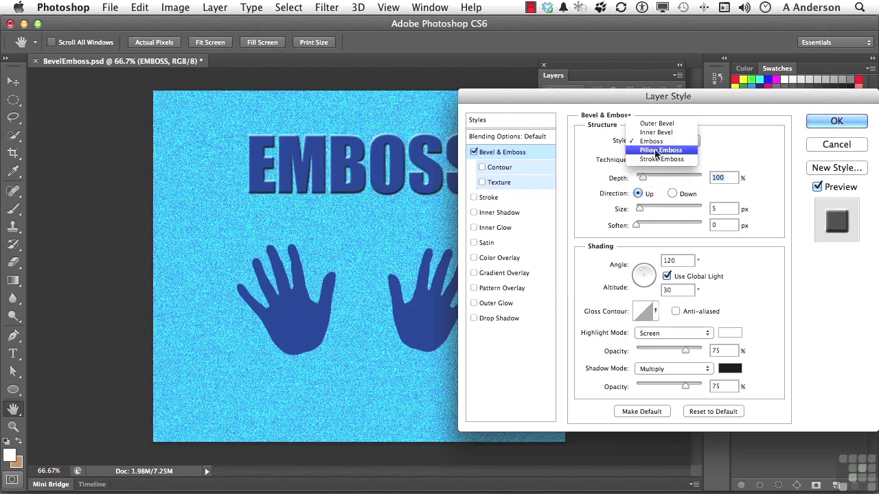
click(655, 151)
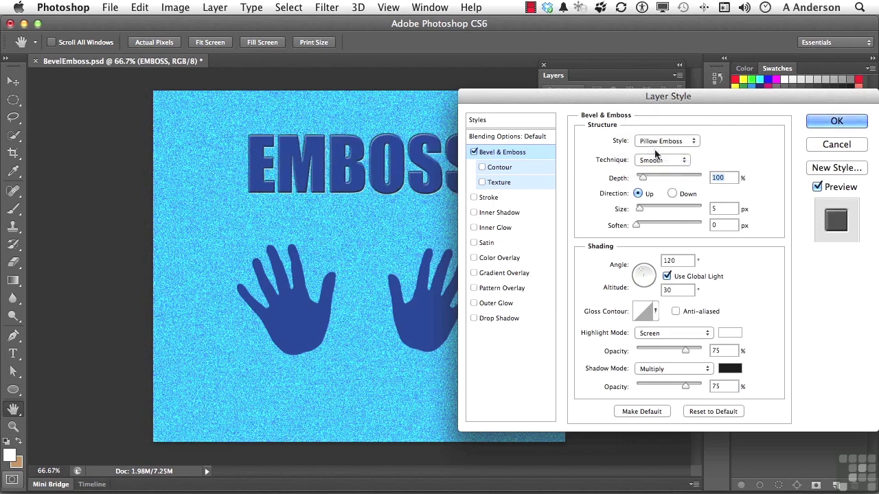
click(656, 142)
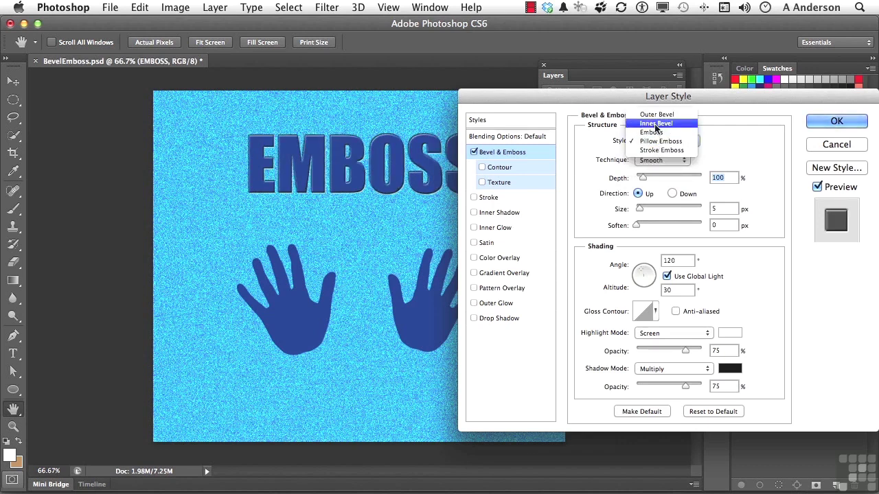
click(656, 123)
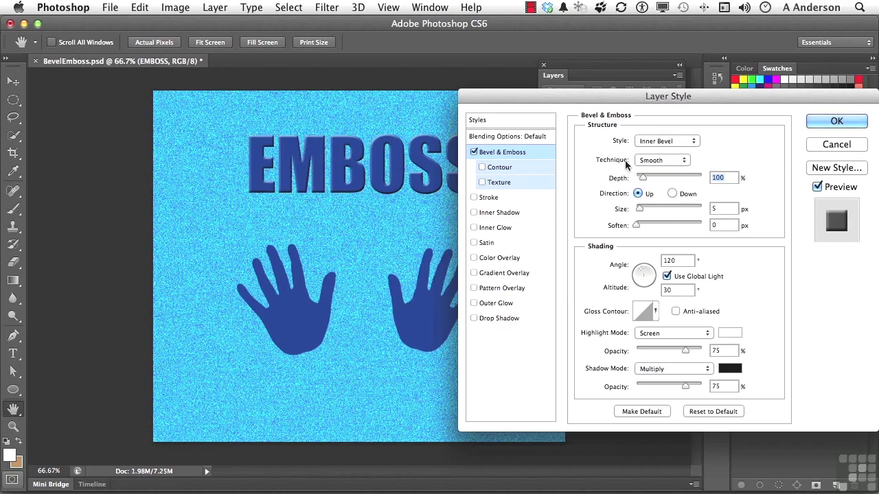
click(648, 162)
click(647, 170)
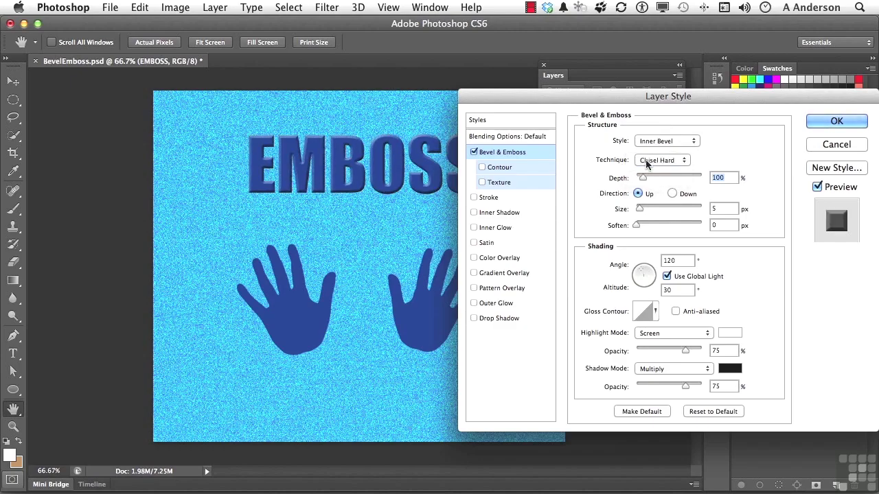
click(648, 161)
click(644, 170)
click(647, 163)
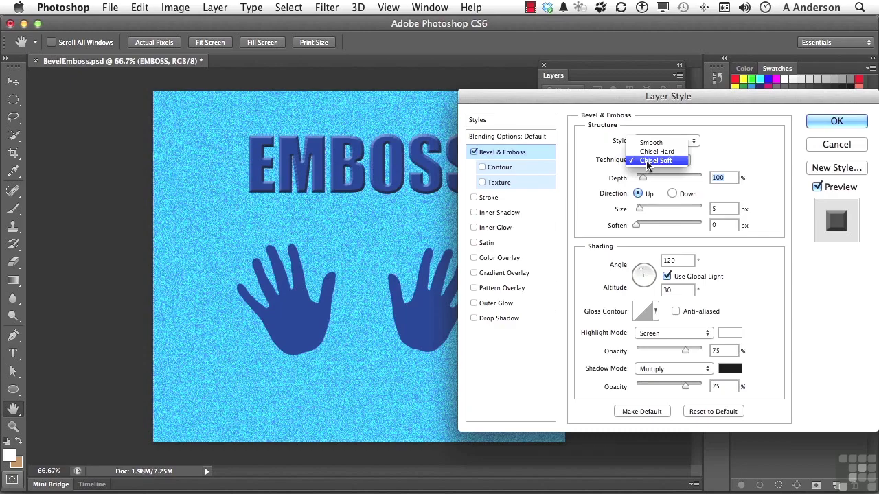
click(649, 143)
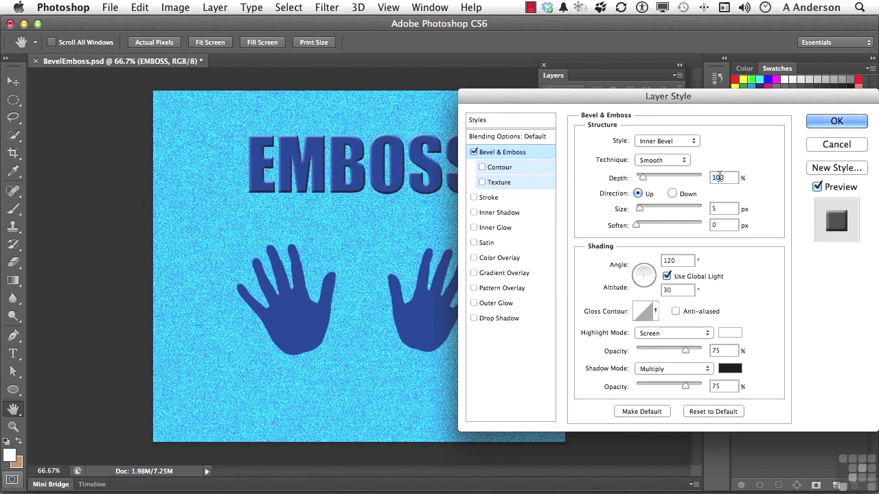
Enter Depth 300%, Size 18 px and Soften 8 px for the EMBOSS bevel.
text(300)
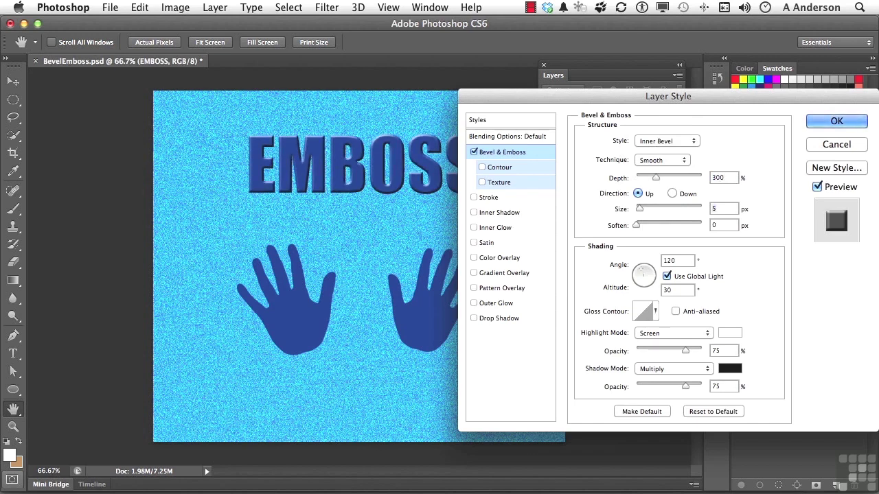
key(Tab)
text(18)
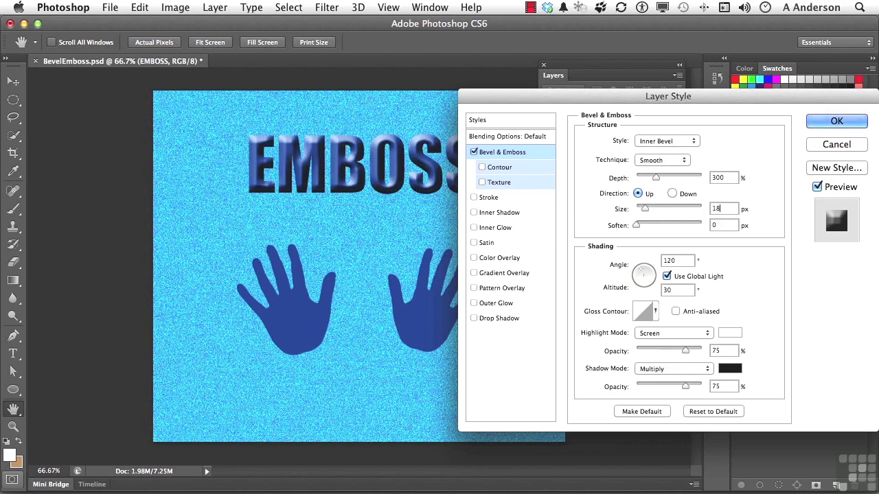
key(Tab)
text(8)
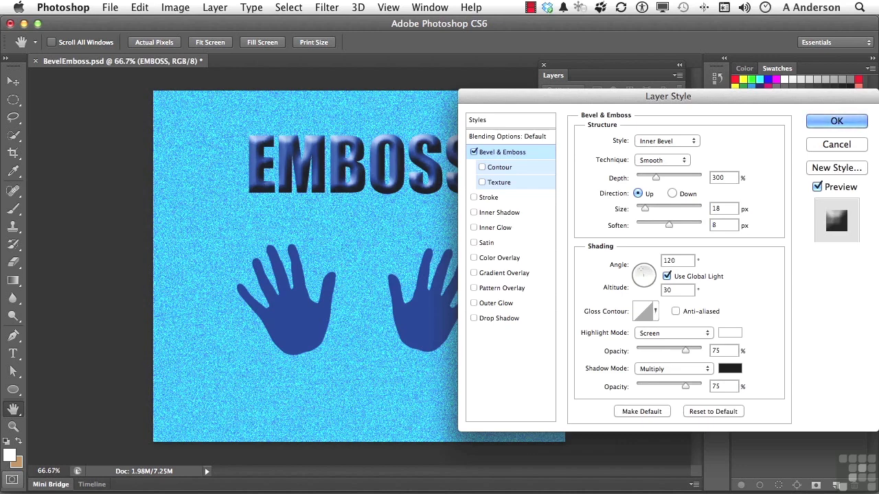
key(Tab)
Try several gloss contour shapes for the bevel, then return it to Linear.
click(654, 314)
click(625, 369)
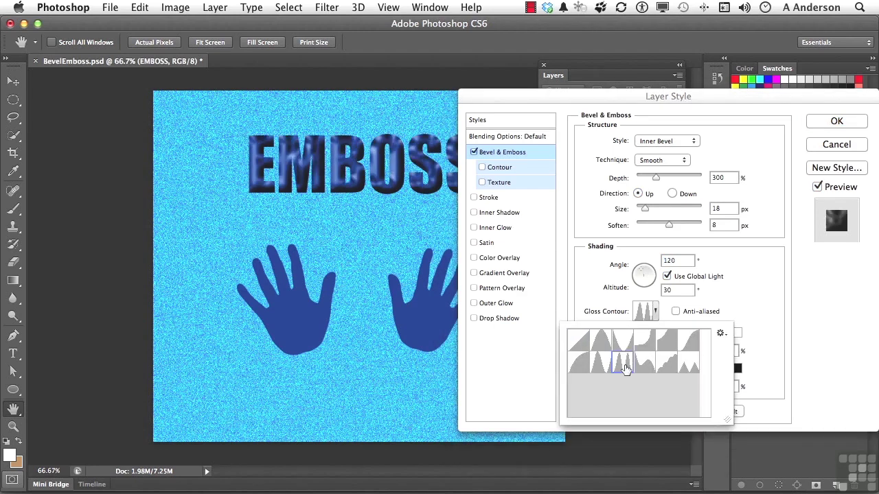
click(648, 364)
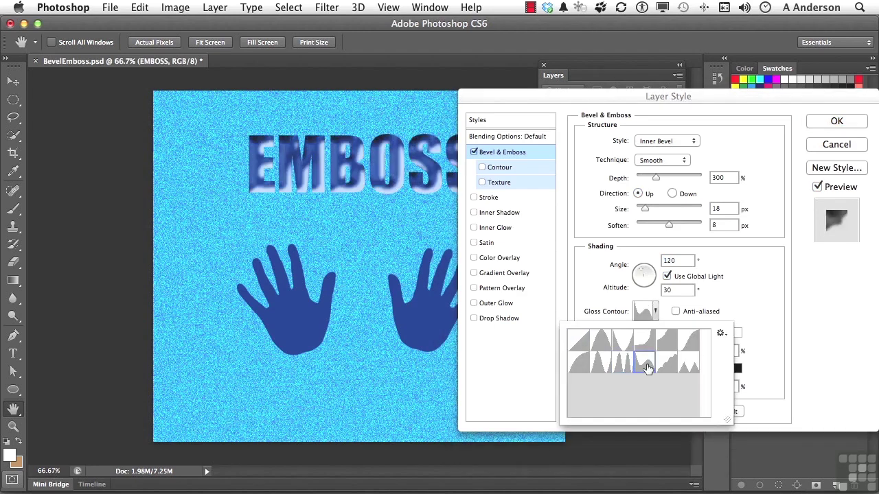
click(664, 366)
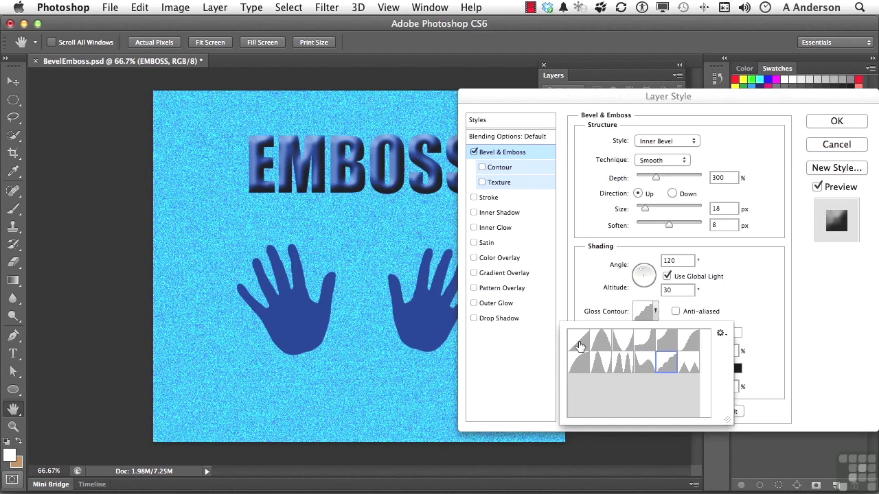
click(580, 347)
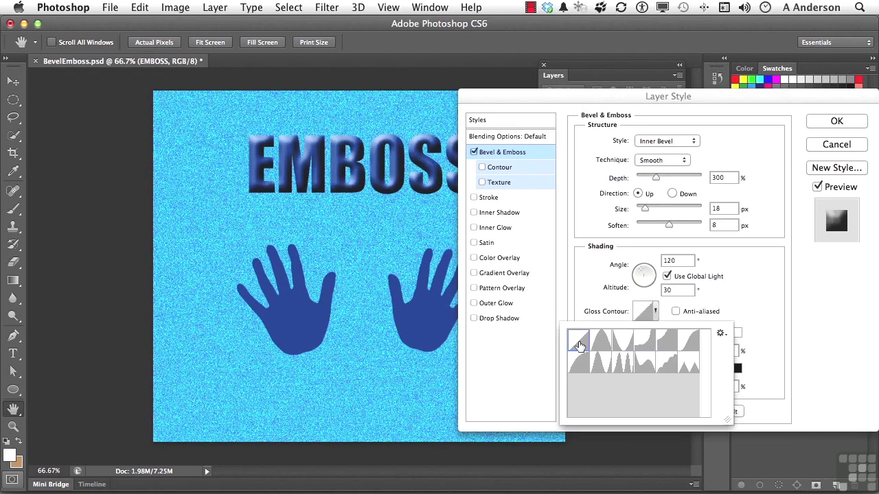
click(752, 310)
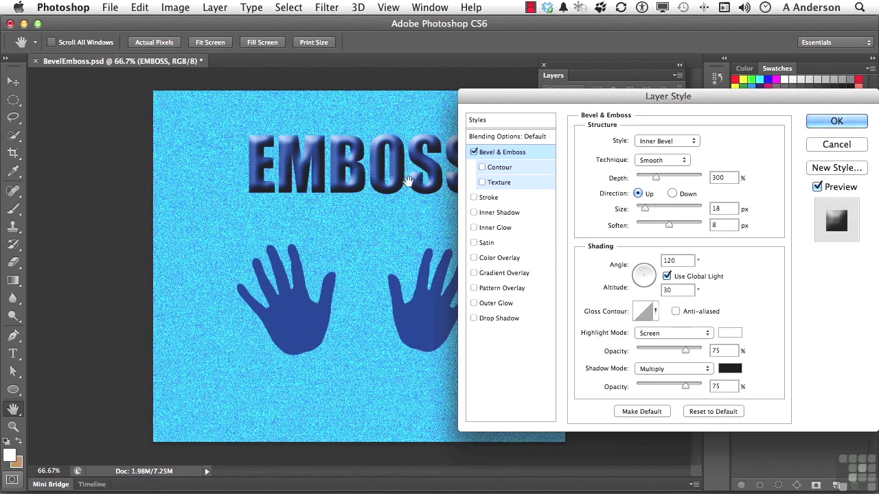
Try Screen for the bevel's shadow mode, then settle on Multiply.
click(658, 371)
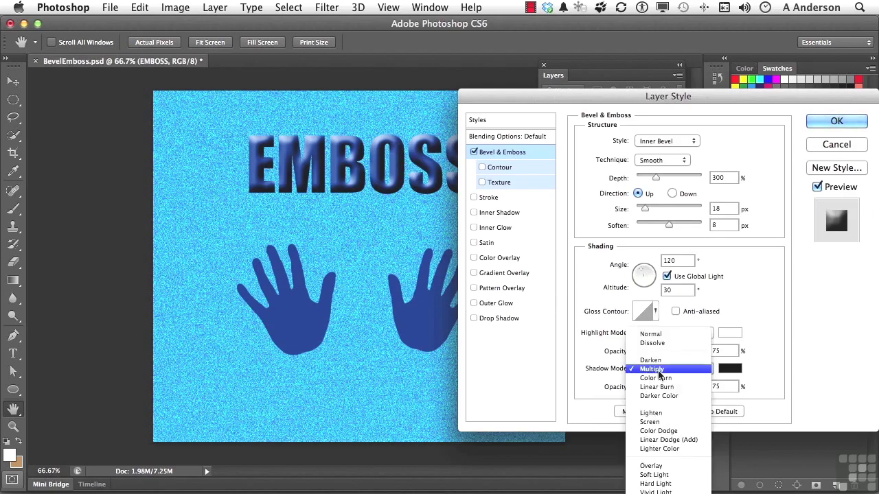
click(652, 421)
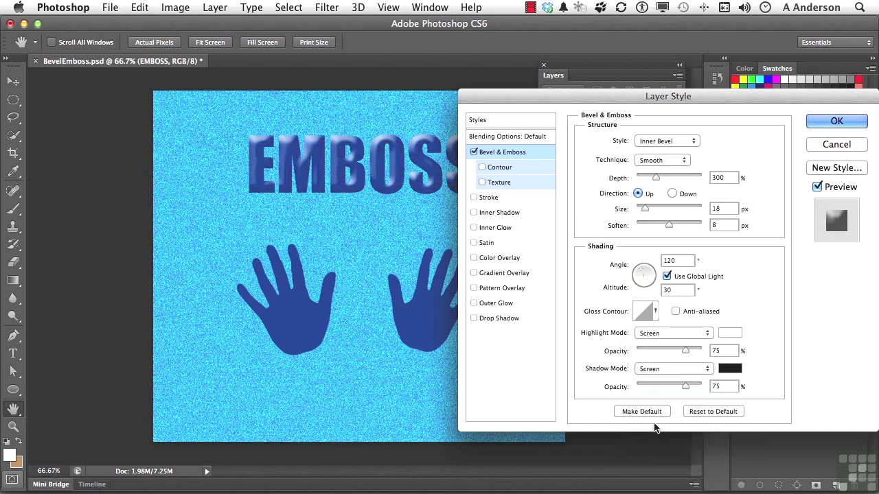
click(663, 371)
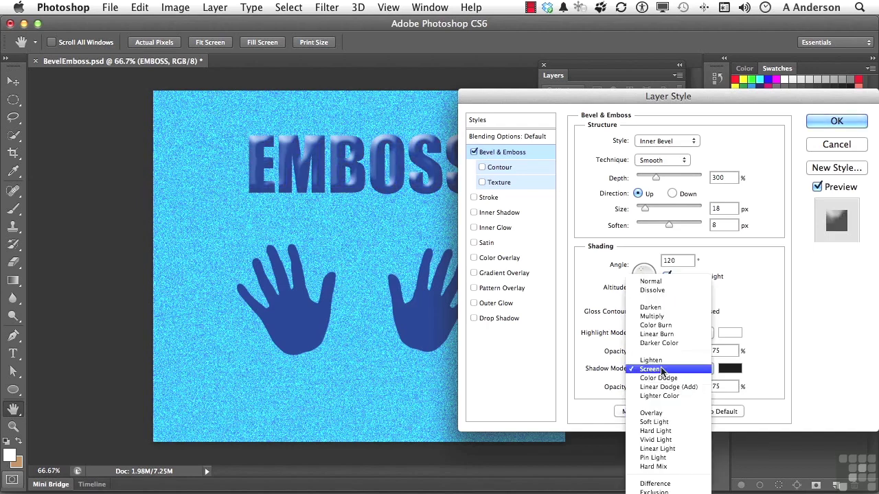
click(654, 317)
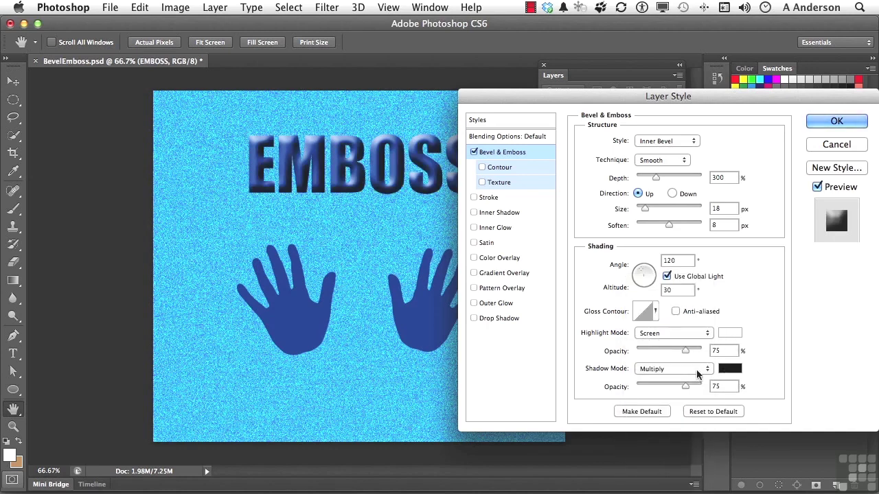
Reopen the applied bevel, reset it to defaults, and apply Depth 188% with Size 8 px.
click(839, 124)
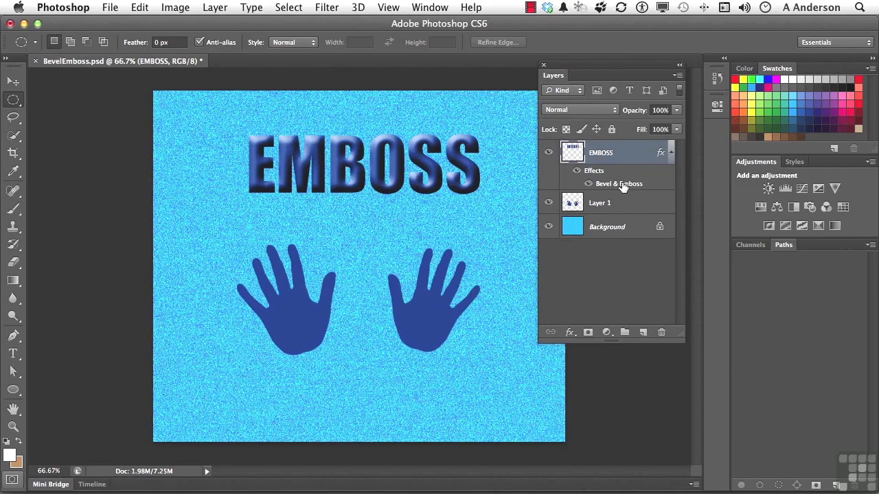
double_click(618, 183)
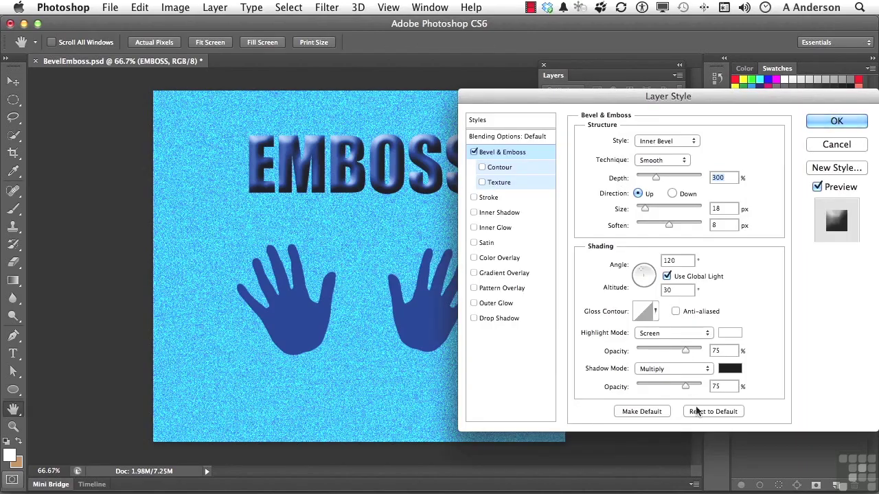
click(696, 411)
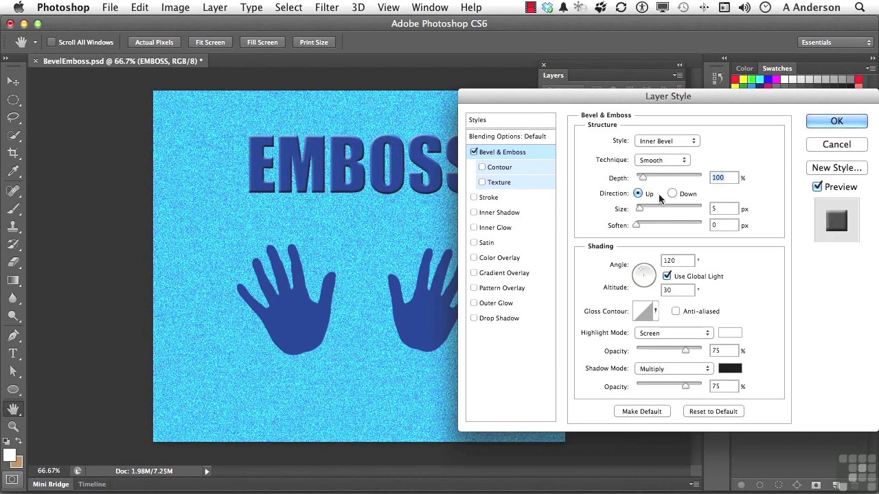
drag(644, 181, 648, 181)
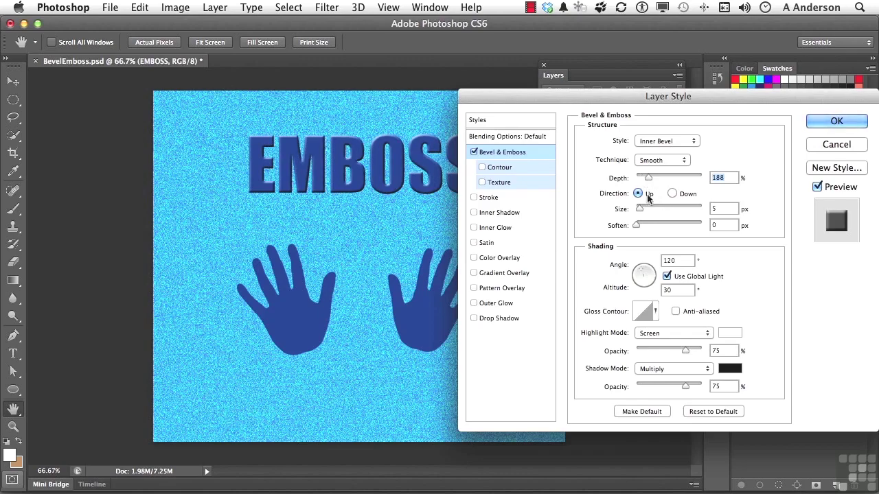
drag(639, 211, 642, 211)
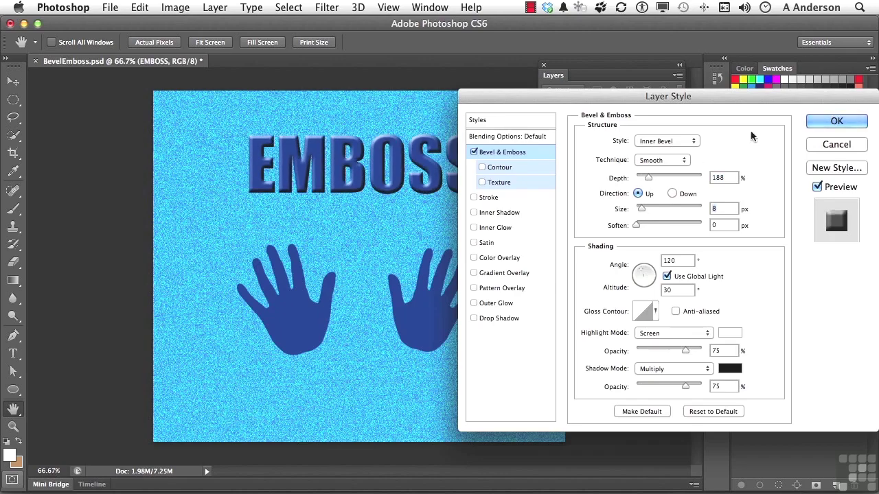
click(824, 122)
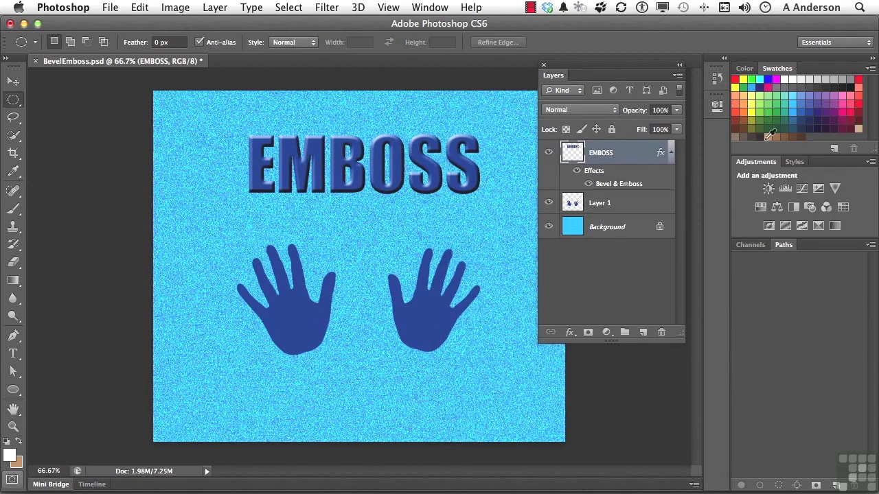
Scrub the EMBOSS layer's Fill to 0% and nudge the text slightly with the Move tool.
drag(641, 132, 550, 133)
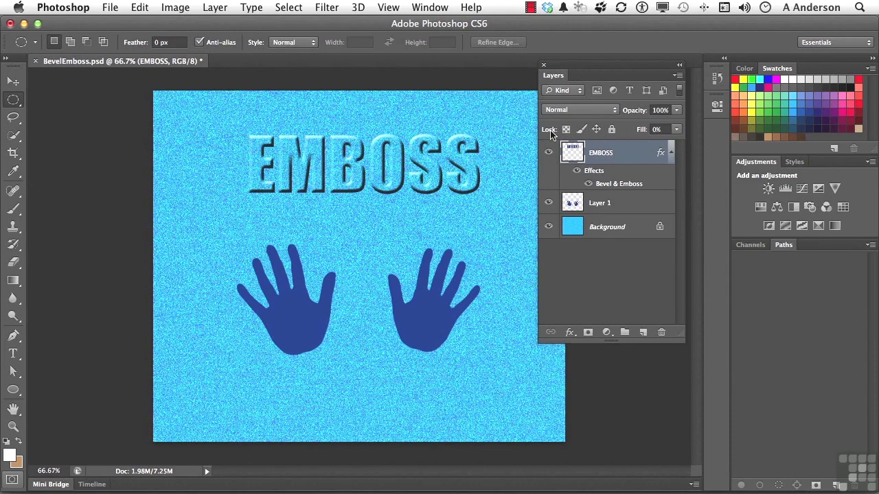
click(13, 82)
mouse_move(310, 180)
mouse_down()
mouse_move(300, 195)
mouse_move(323, 199)
mouse_move(310, 176)
mouse_up()
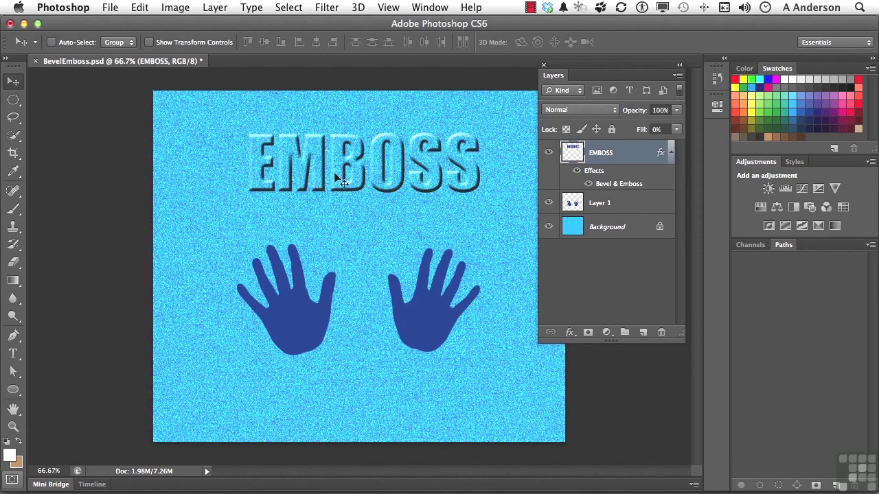
Raise the EMBOSS bevel depth to 230%, trying Chisel Hard before returning to Smooth.
double_click(625, 186)
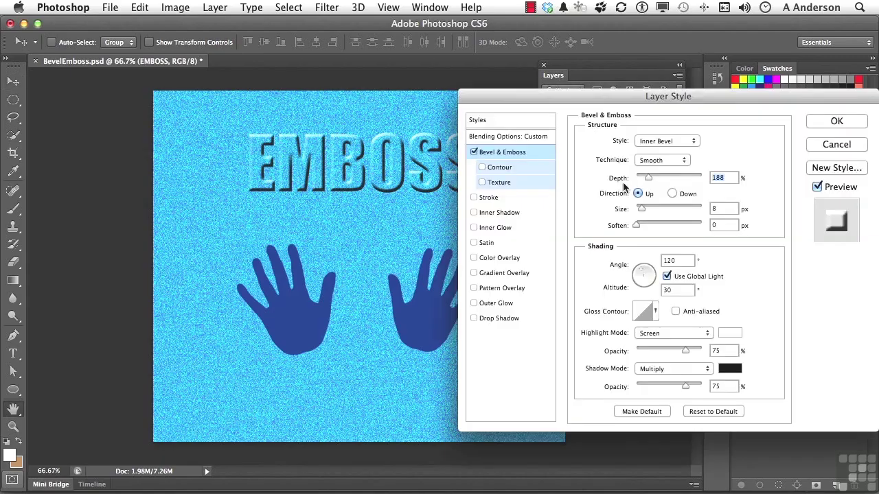
drag(648, 178, 650, 179)
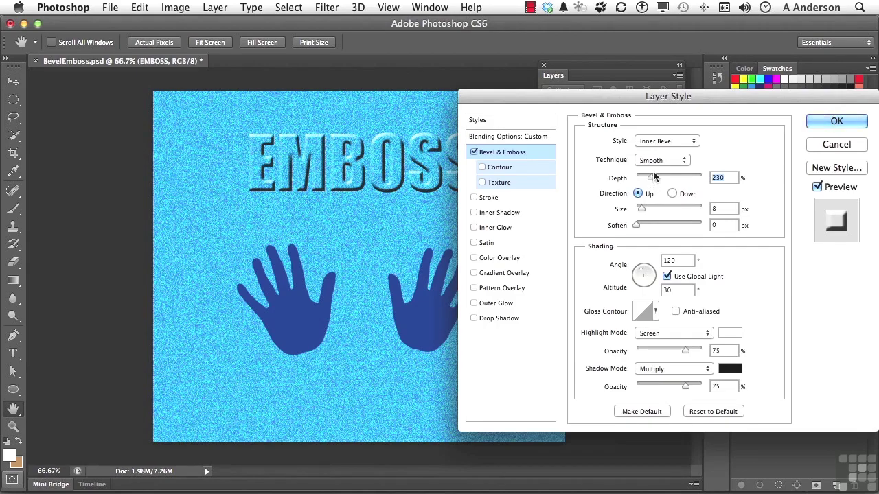
click(652, 160)
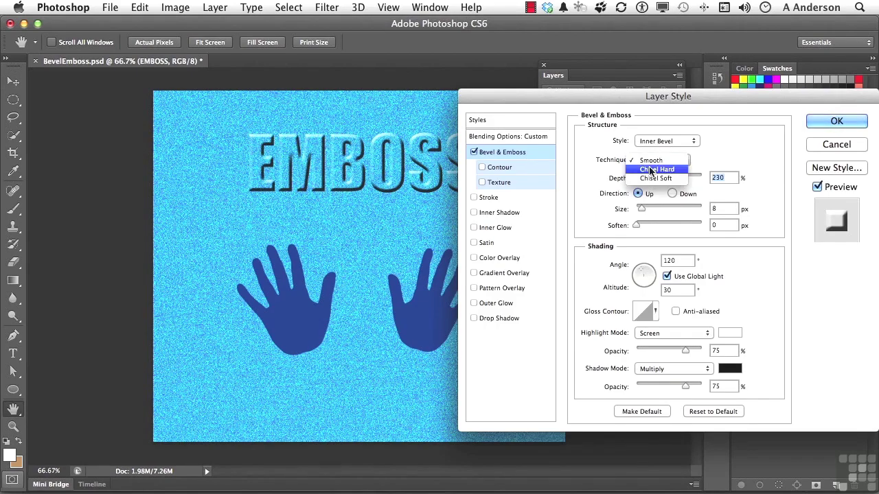
click(650, 169)
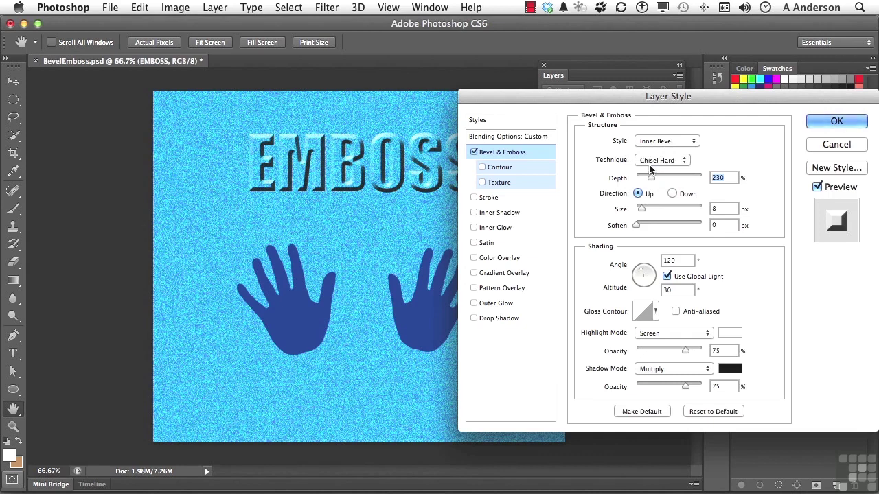
click(651, 160)
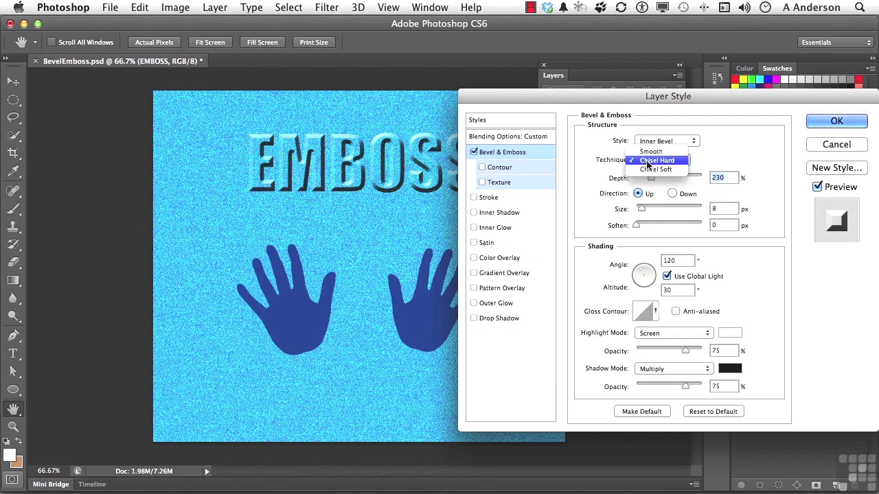
click(648, 151)
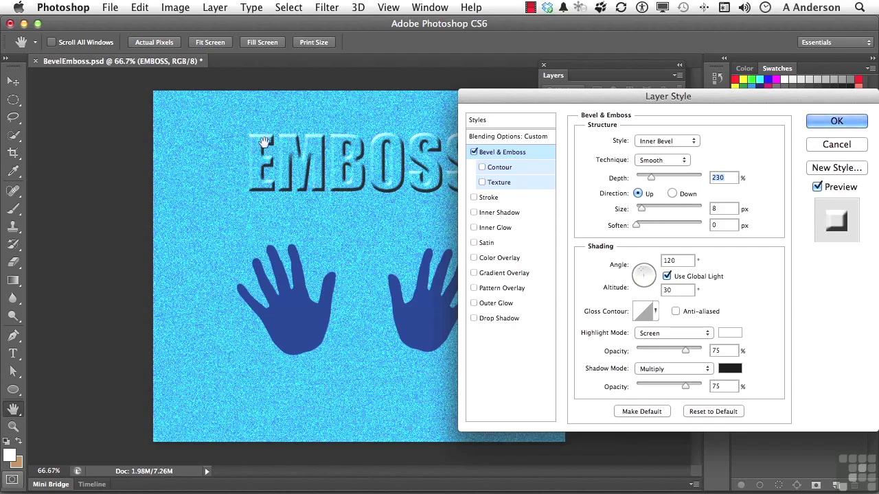
Compare Direction Down against Up, keep Up, and apply the bevel.
click(671, 194)
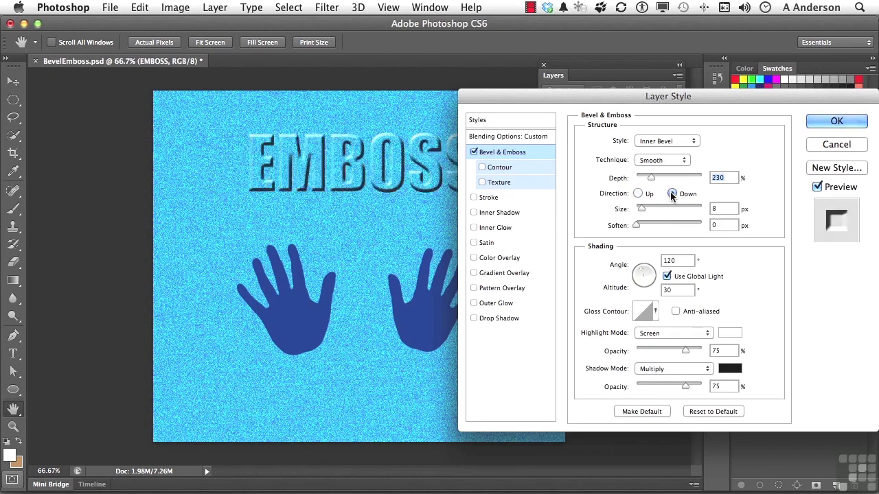
click(637, 194)
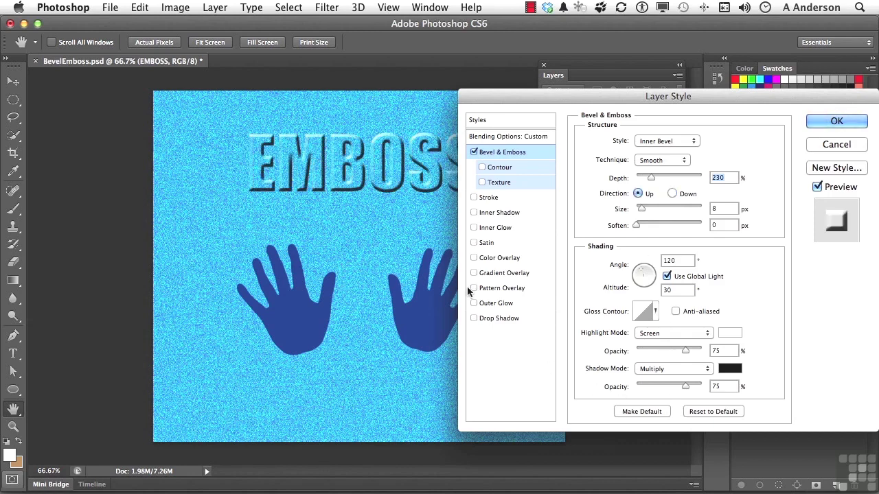
click(671, 194)
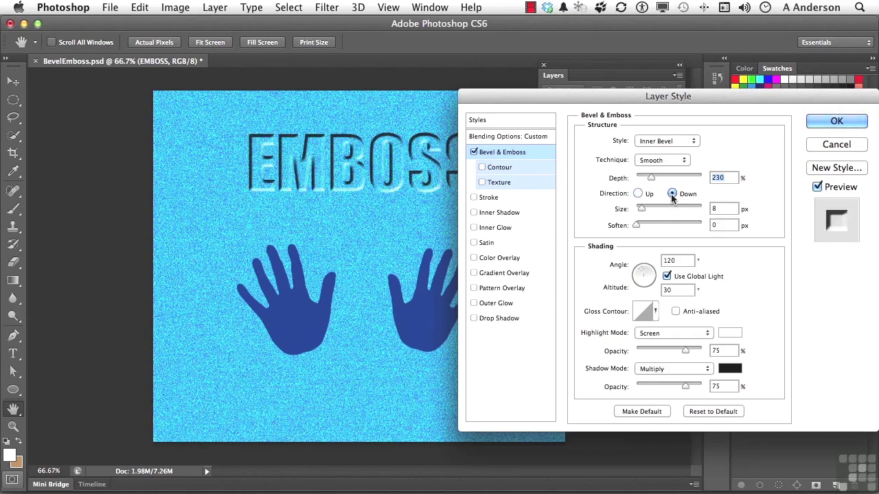
click(639, 195)
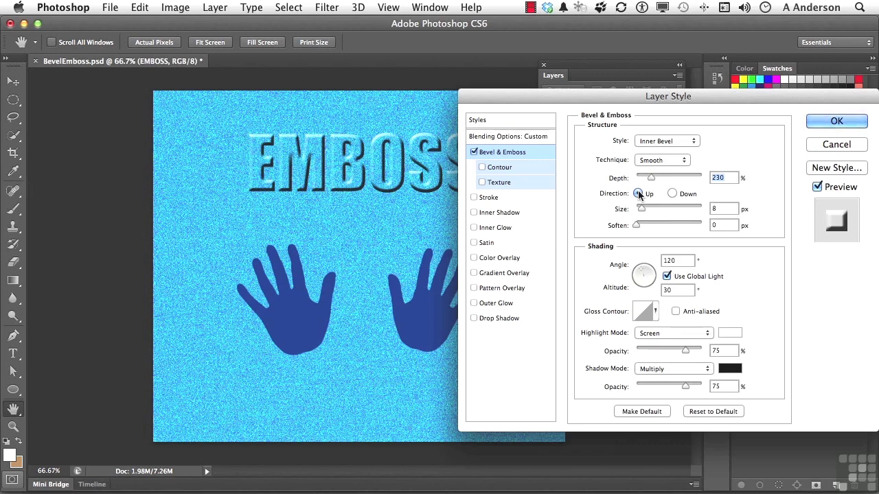
click(827, 120)
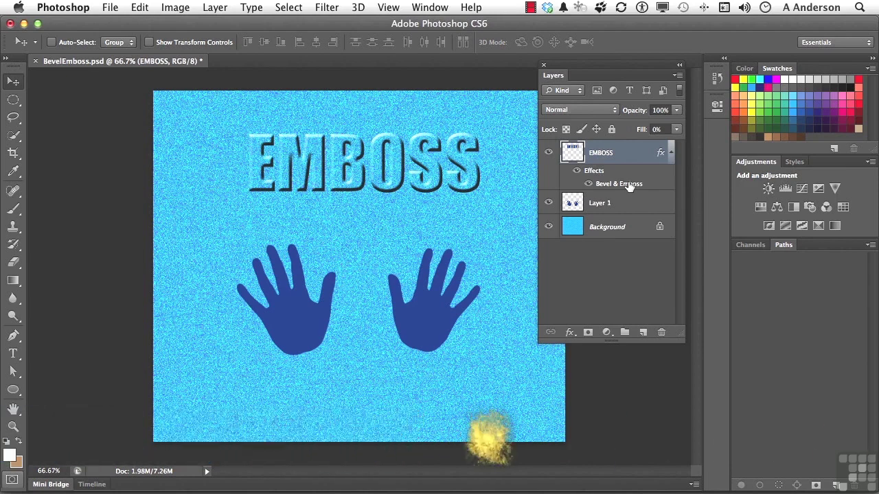
Copy the EMBOSS bevel onto Layer 1's handprints and set Layer 1's Fill to 0%.
drag(629, 187, 619, 205)
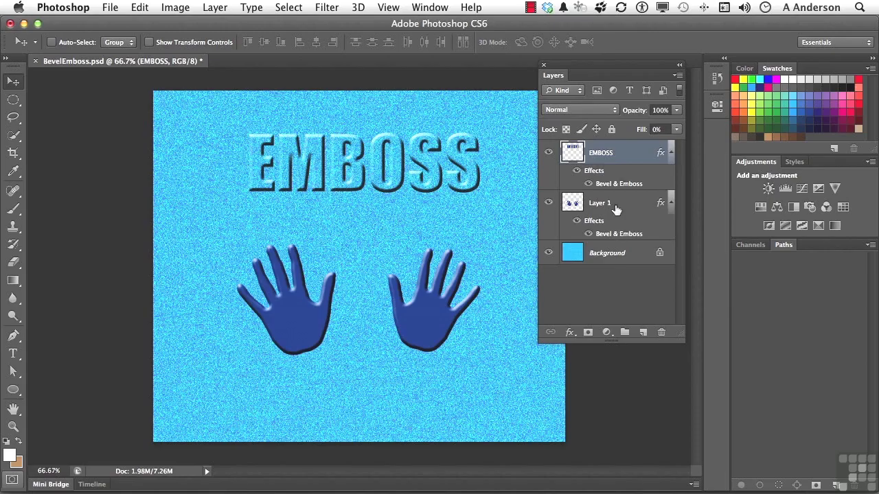
click(617, 208)
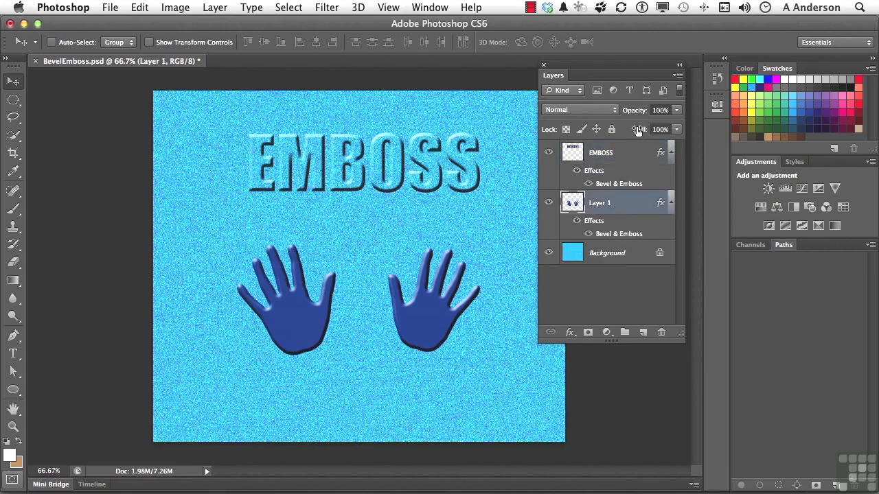
drag(637, 130, 548, 134)
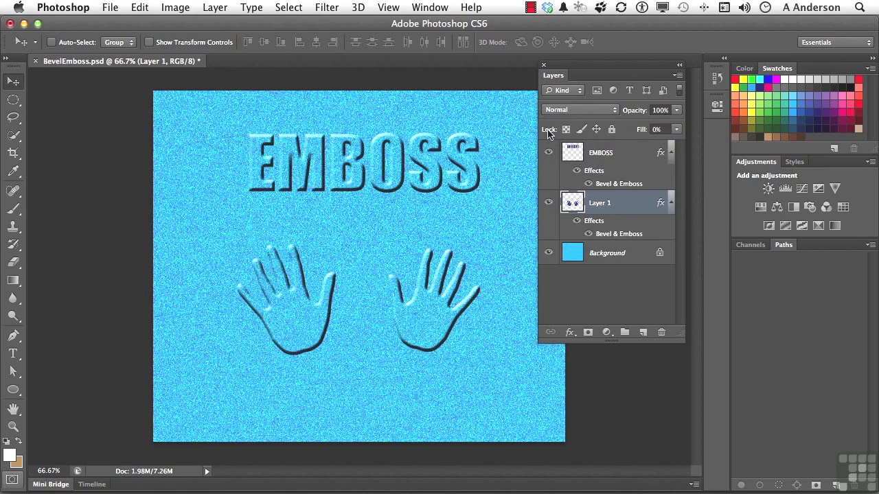